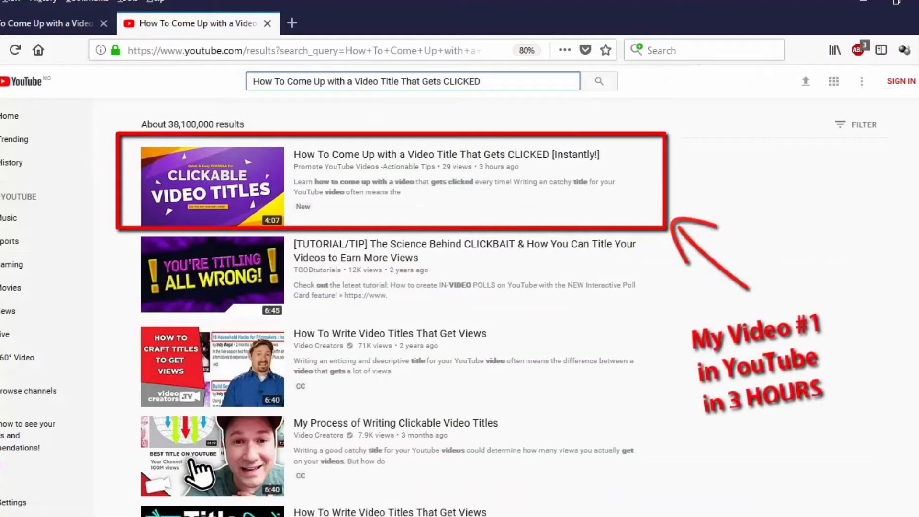
- Shorten the YouTube search query to "How To Come Up with a Video Title" and run the search
key("BackSpace")
key("BackSpace")
key("BackSpace")
key("BackSpace")
key("BackSpace")
key("BackSpace")
key("BackSpace")
key("BackSpace")
key("BackSpace")
key("BackSpace")
key("BackSpace")
key("BackSpace")
key("BackSpace")
key("BackSpace")
key("BackSpace")
key("BackSpace")
key("BackSpace")
key("BackSpace")
key("Return")
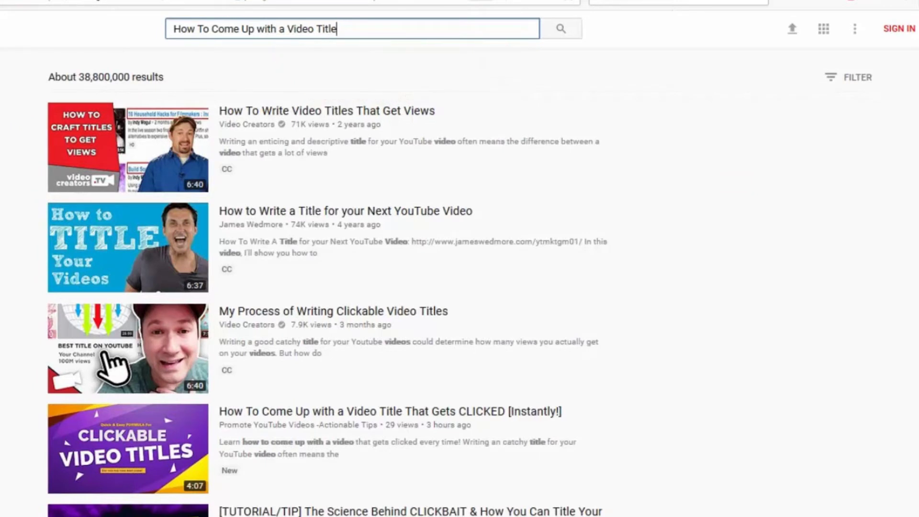
left_click_drag(338, 29, 171, 29)
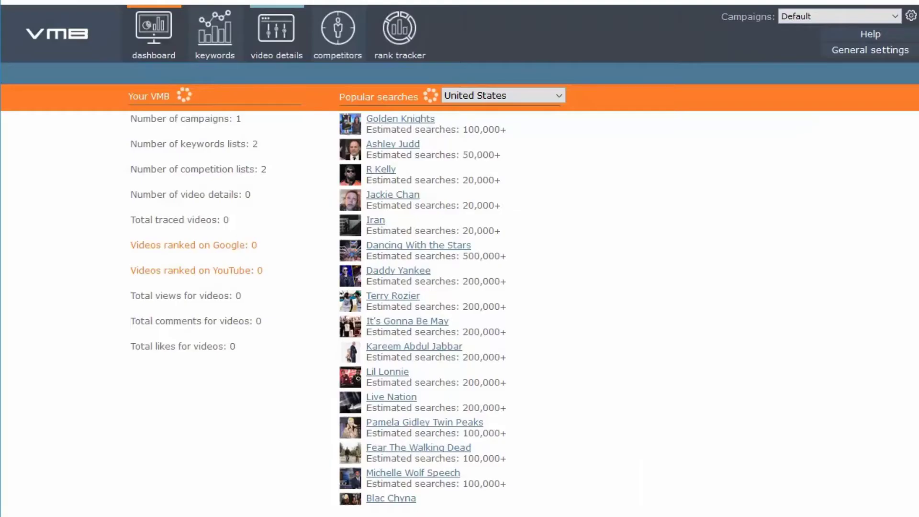
- In VMB, generate video details from competitors for the main keyword "how to rank on the first page of youtube"
left_click(277, 32)
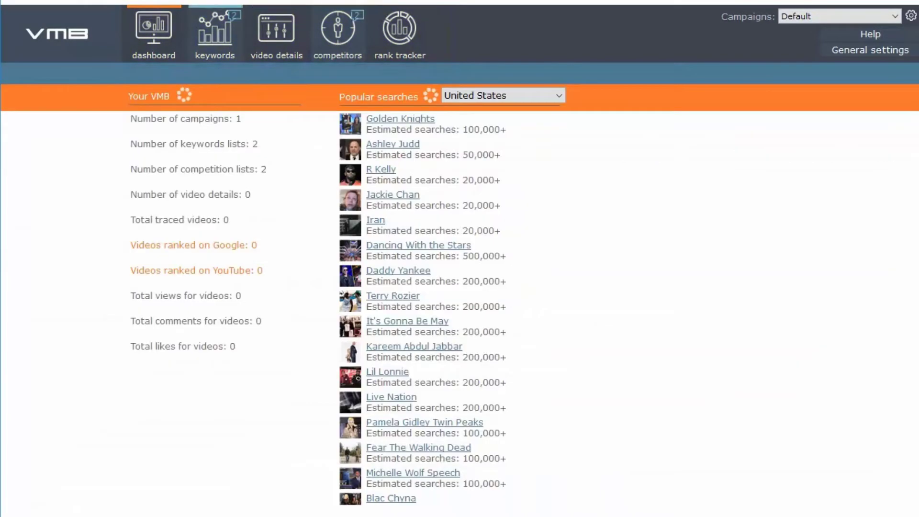
left_click(215, 34)
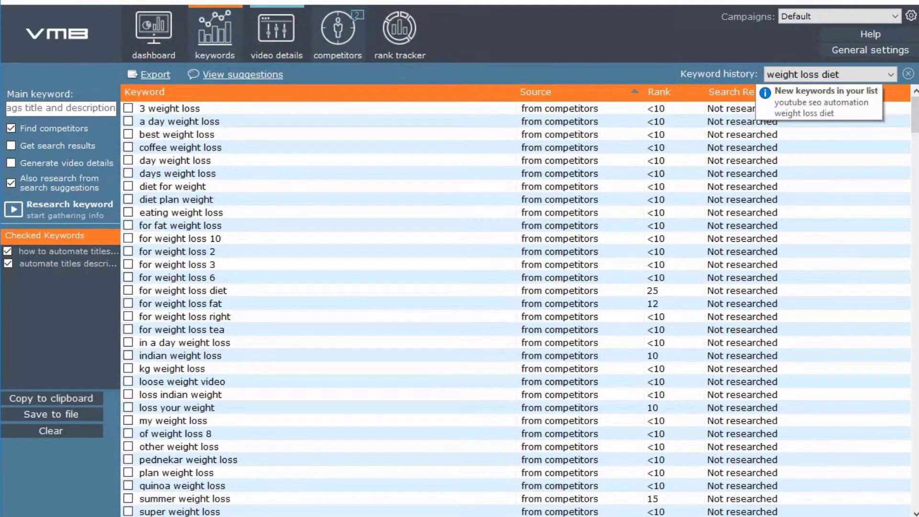
left_click(277, 34)
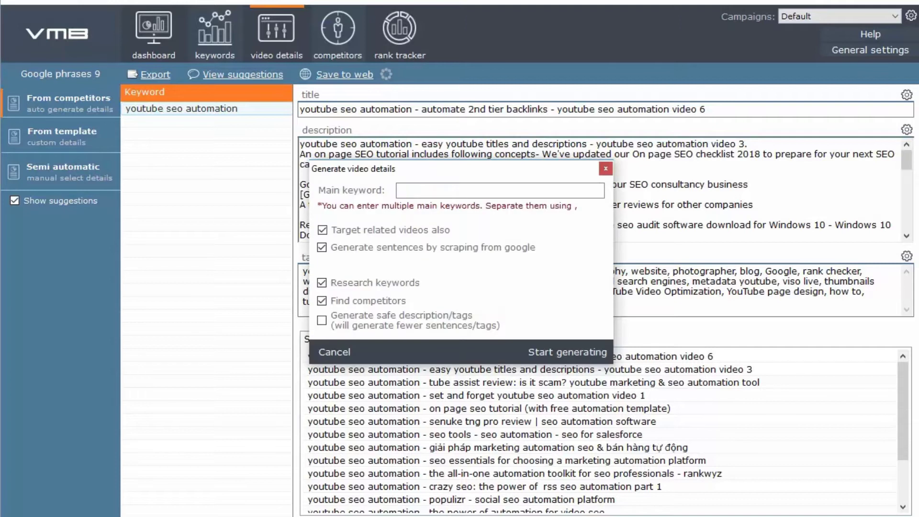
left_click(500, 190)
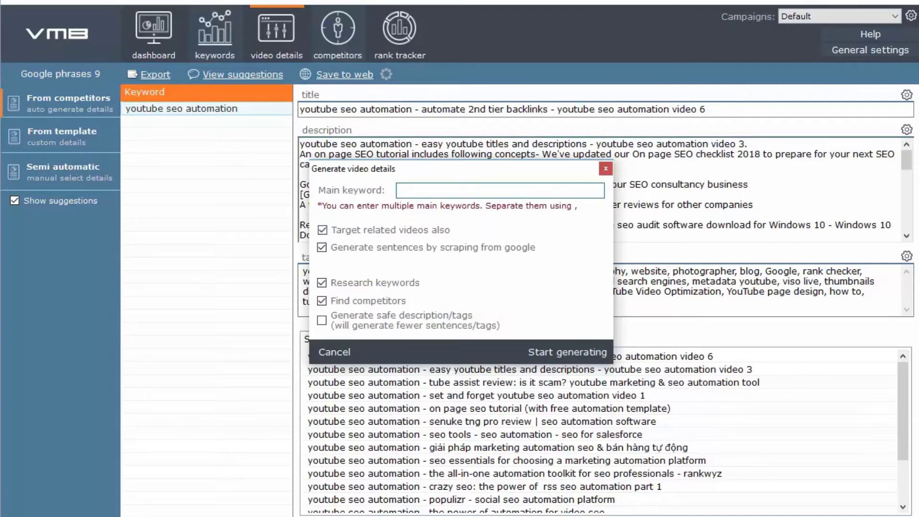
type("how to rank on the first page of youtube")
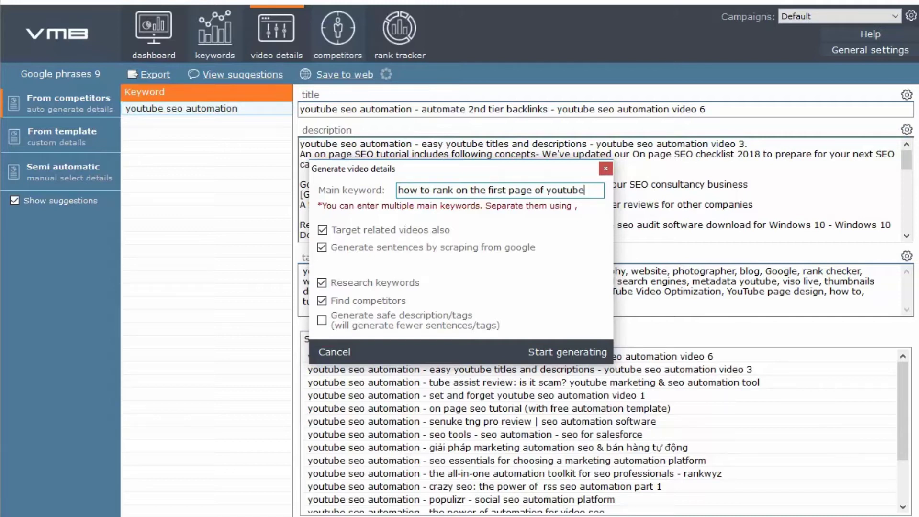
left_click_drag(585, 190, 397, 190)
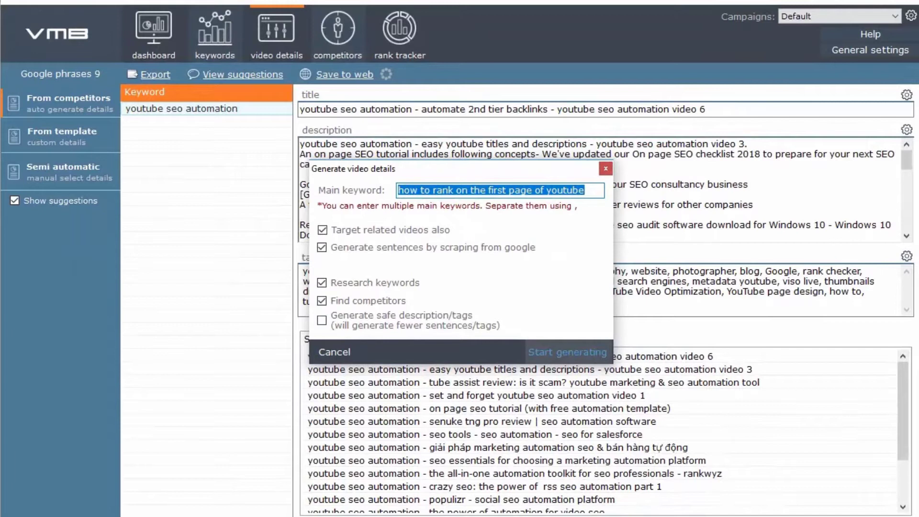
left_click(568, 352)
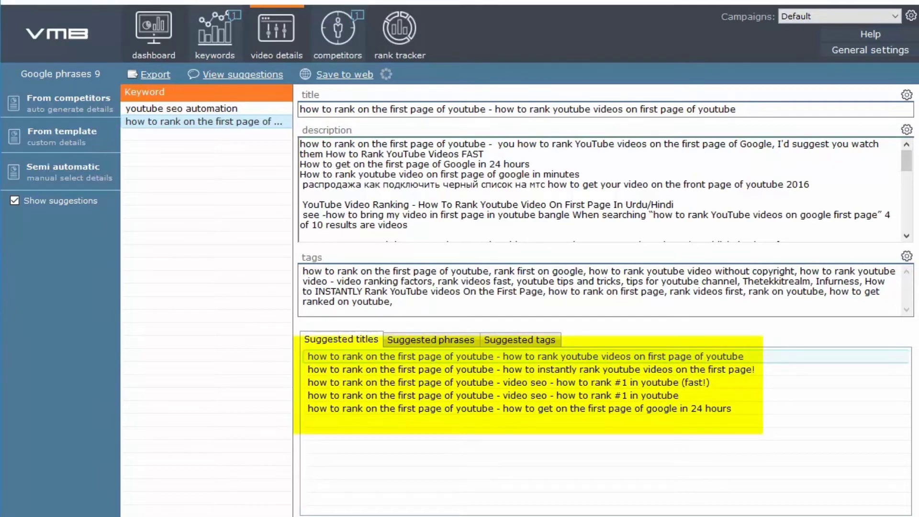
- Delete the line beginning with Russian text and ending in "front page of youtube 2016" from the generated description
left_click(430, 184)
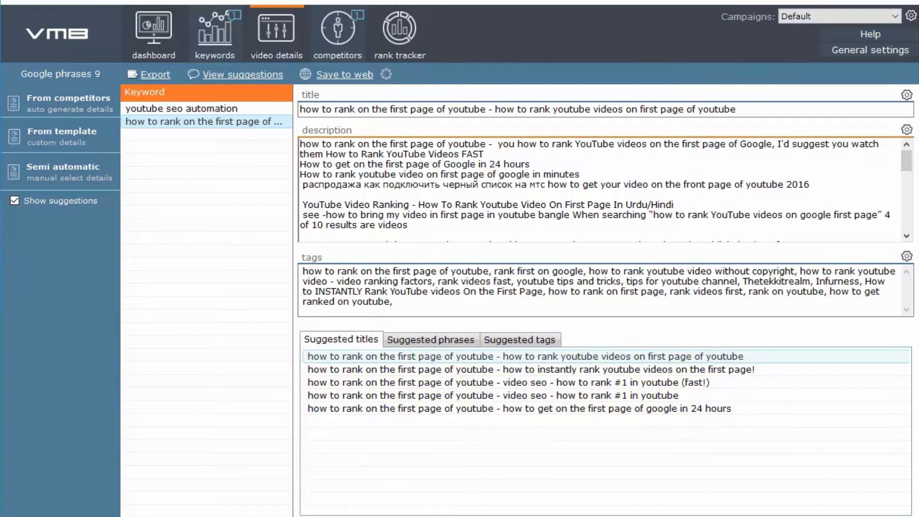
left_click_drag(811, 185, 300, 185)
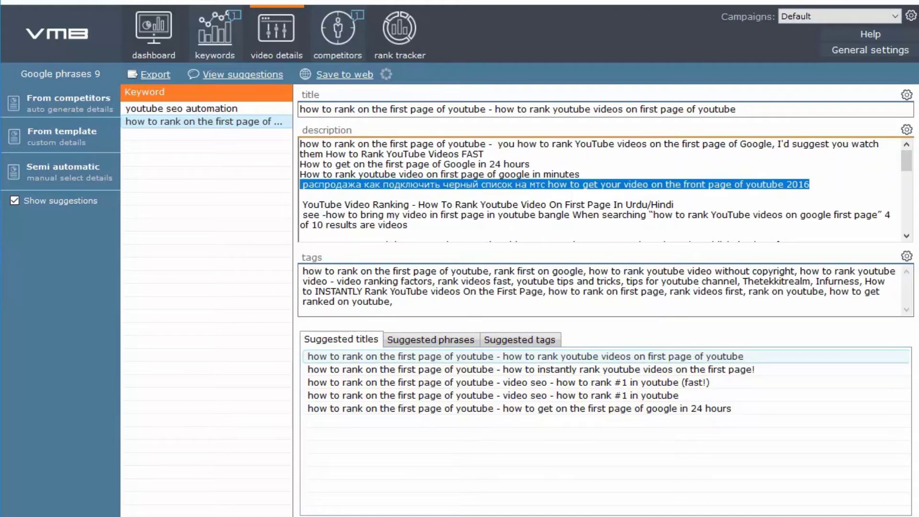
key("BackSpace")
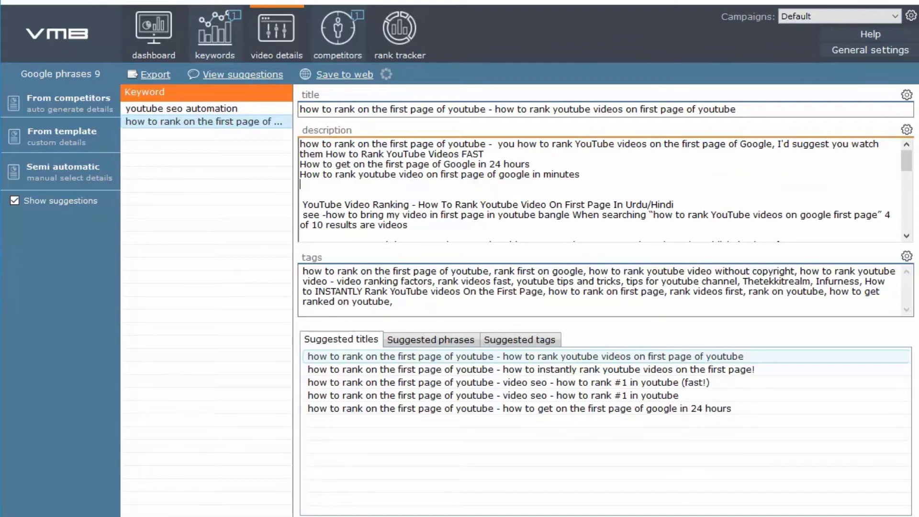
- Add the suggested phrase starting "Here are the few that I want you to know" to the end of the description
left_click(431, 340)
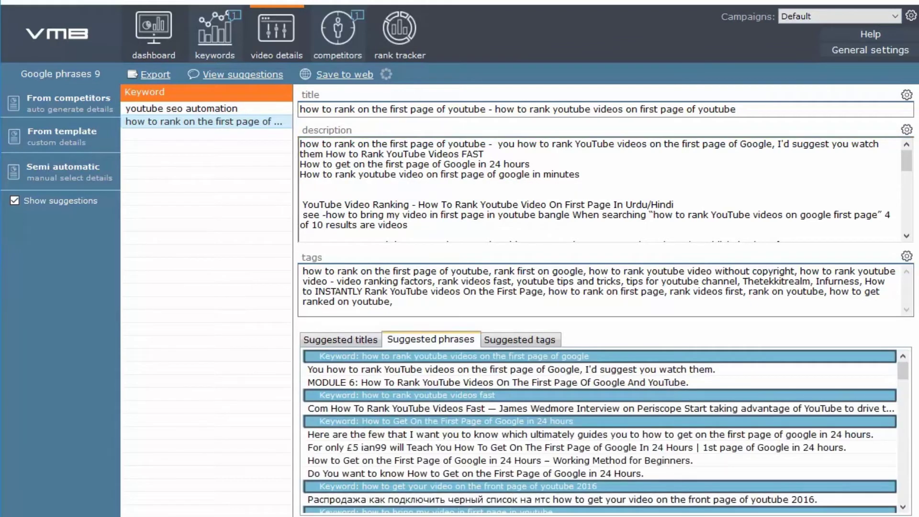
left_click(479, 448)
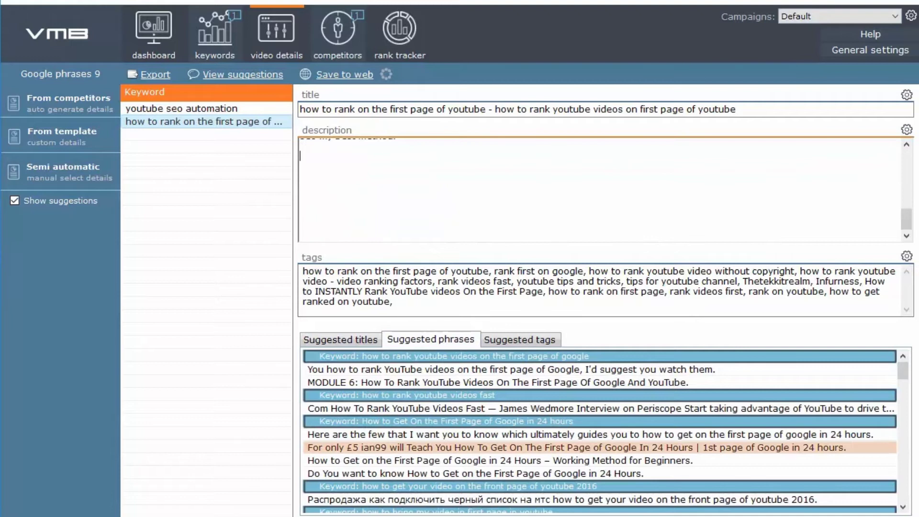
left_click(526, 435)
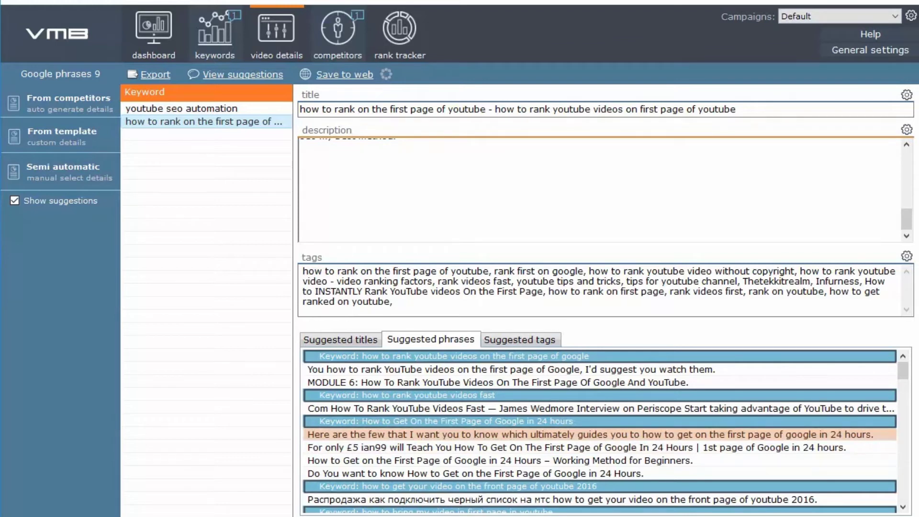
left_click(574, 435)
double_click(574, 435)
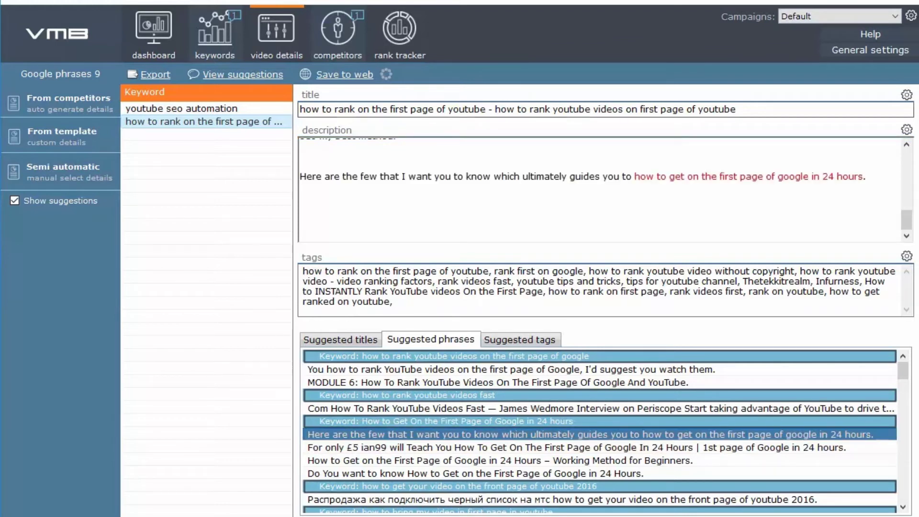
left_click_drag(868, 176, 362, 177)
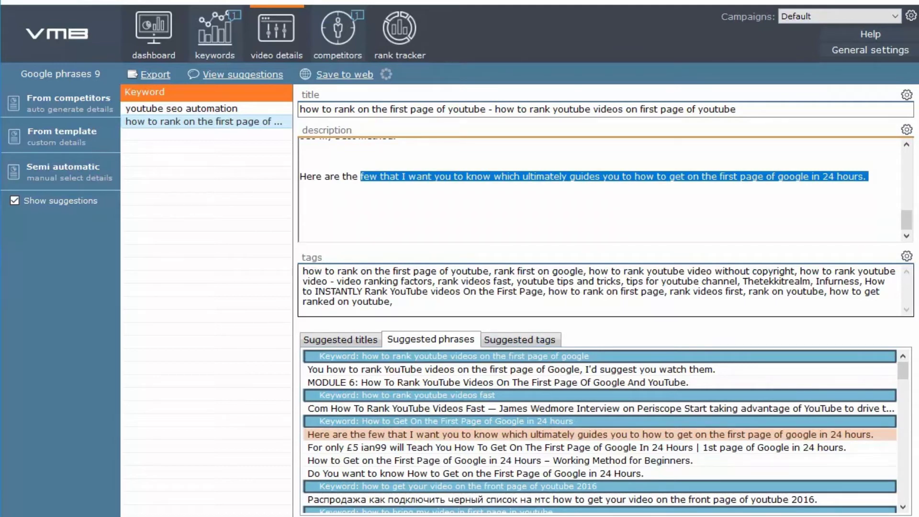
- Append the suggested tag "how to rank youtube videos on first page of google" to the end of the tags
left_click_drag(398, 302, 302, 271)
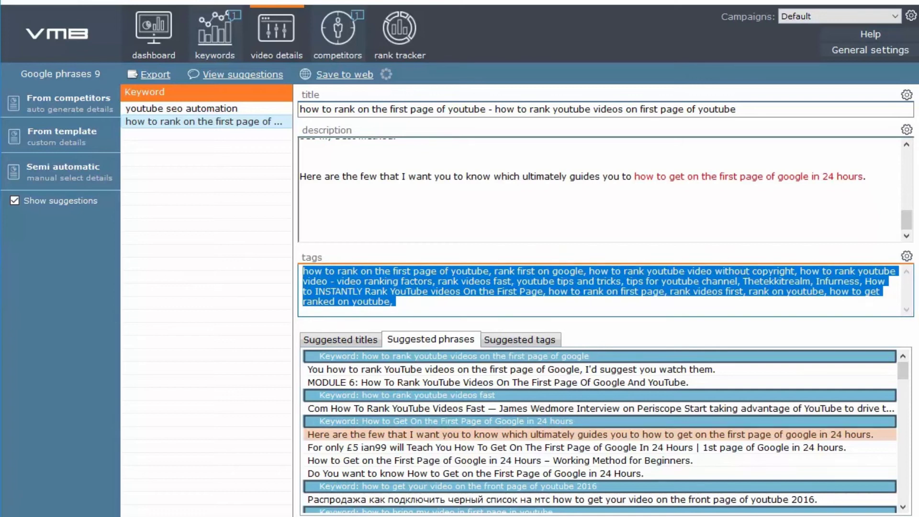
left_click(520, 340)
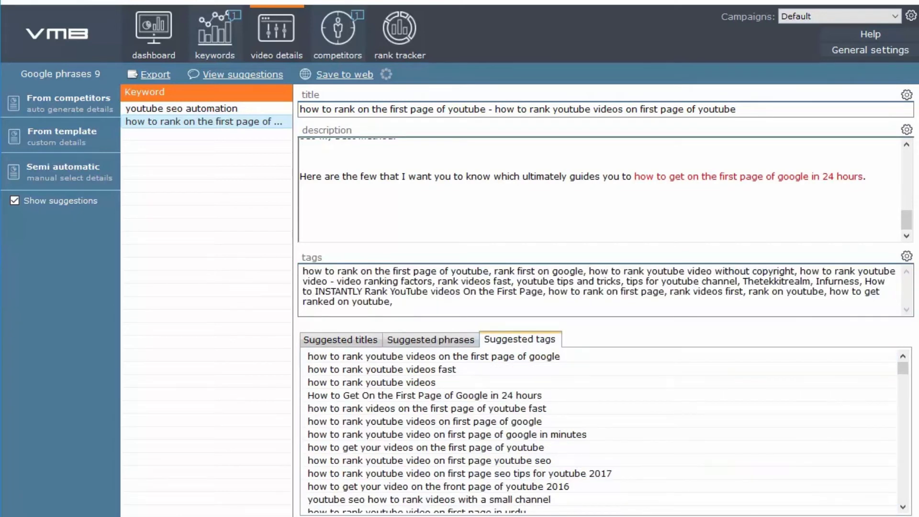
left_click(397, 302)
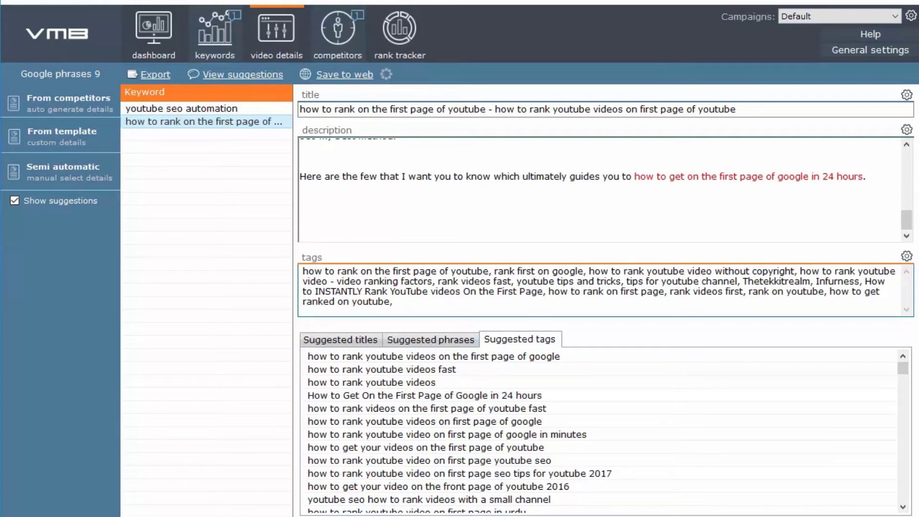
double_click(424, 422)
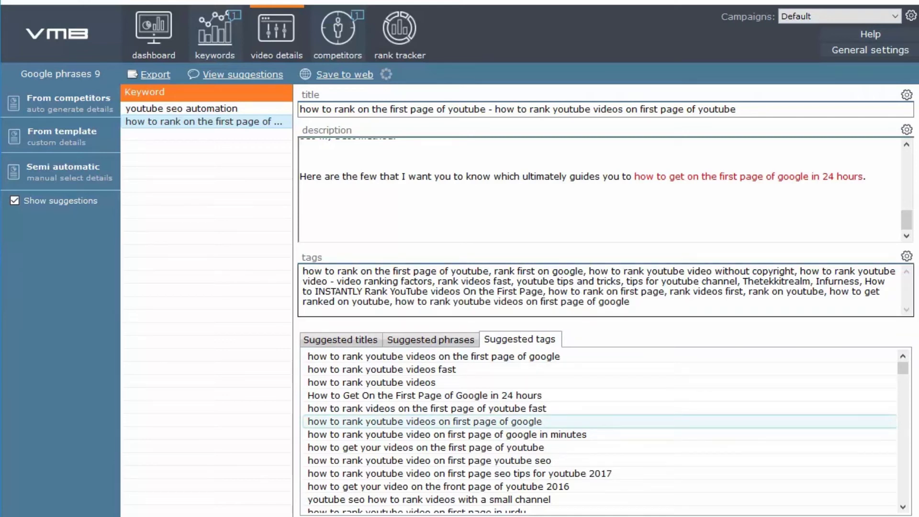
- Try to export all generated video details to MVB Pro
left_click_drag(364, 192, 360, 177)
left_click(360, 176)
scroll(360, 177, "up", 10)
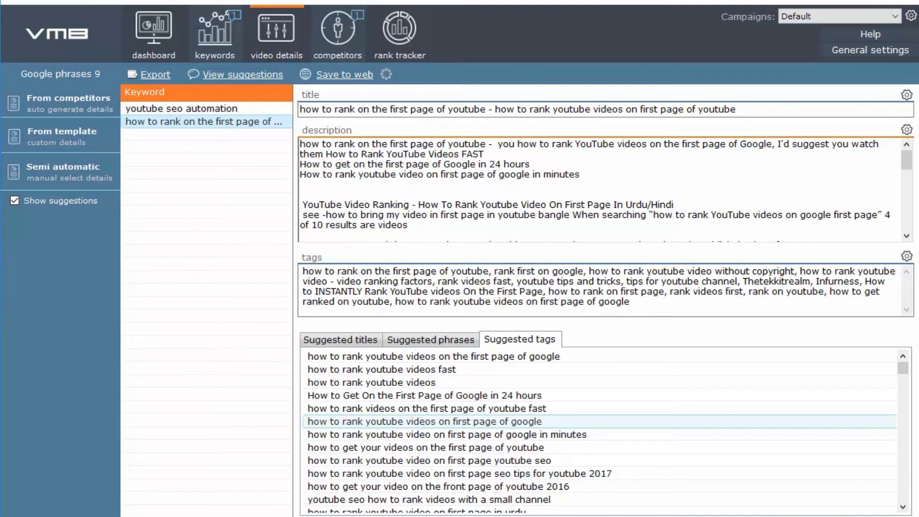
left_click(152, 76)
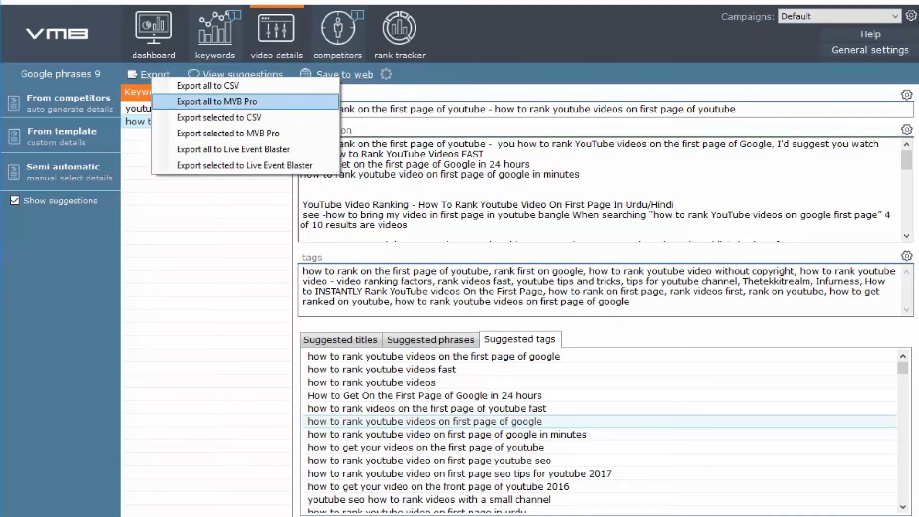
left_click(217, 101)
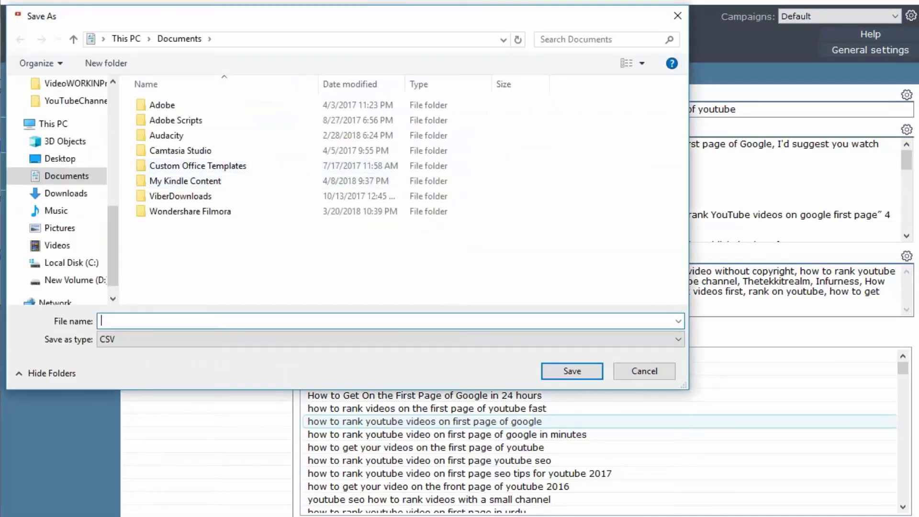
left_click(678, 16)
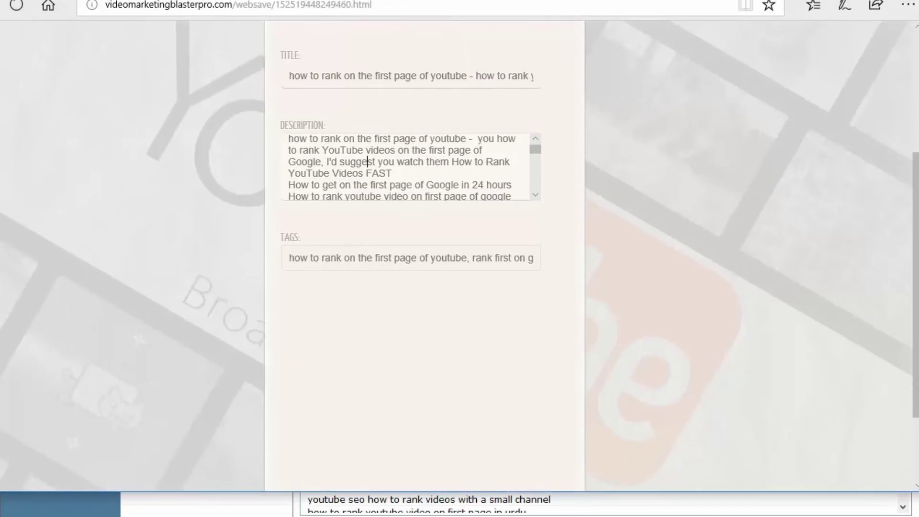
- Review the title, description and tags on the web-saved video details page, then return to VMB
scroll(411, 256, "up", 3)
scroll(407, 309, "down", 1)
left_click(398, 217)
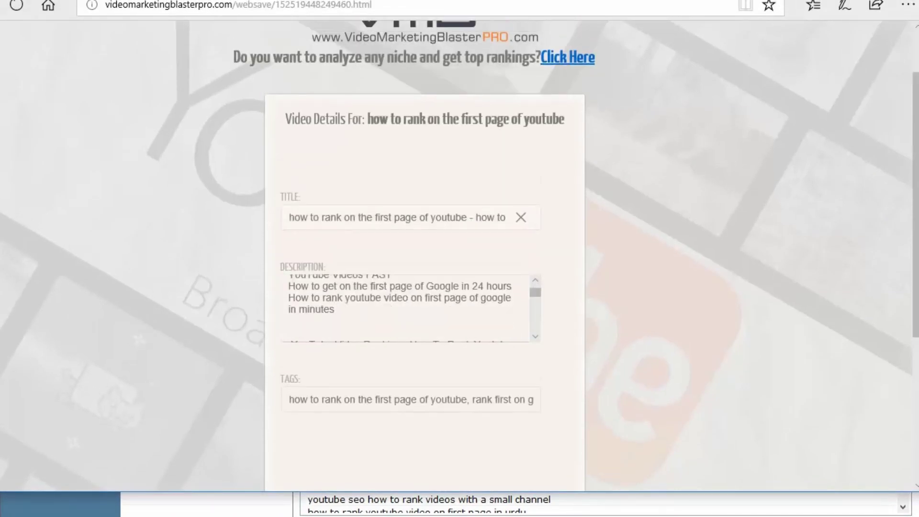
scroll(411, 306, "down", 1)
left_click(436, 399)
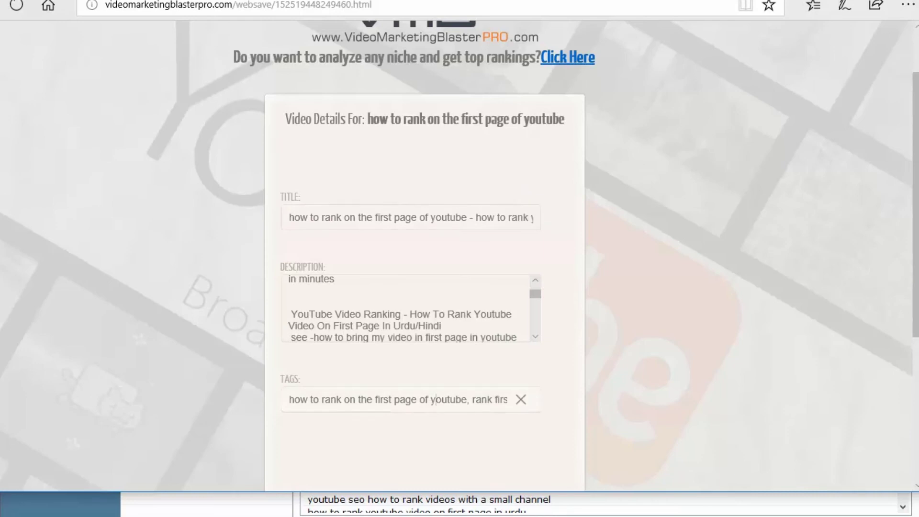
left_click(840, 1)
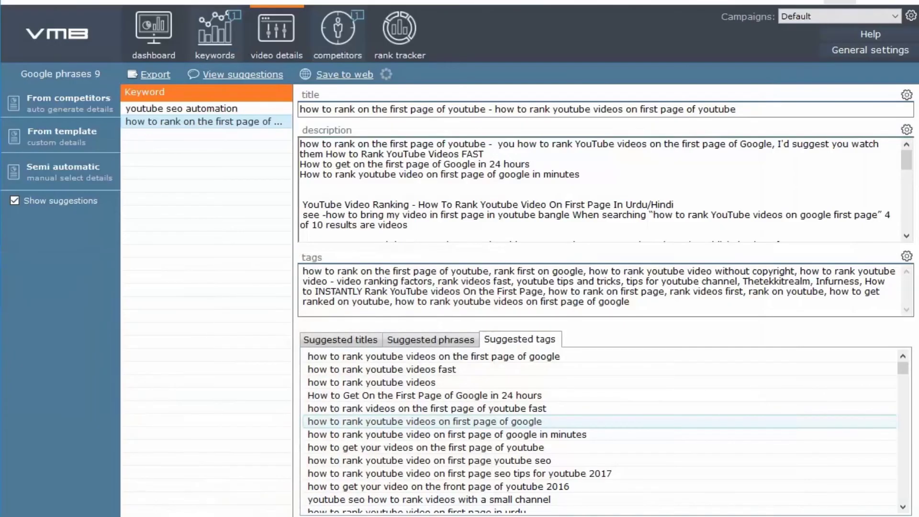
- Select the entire generated video title
left_click_drag(418, 164, 423, 164)
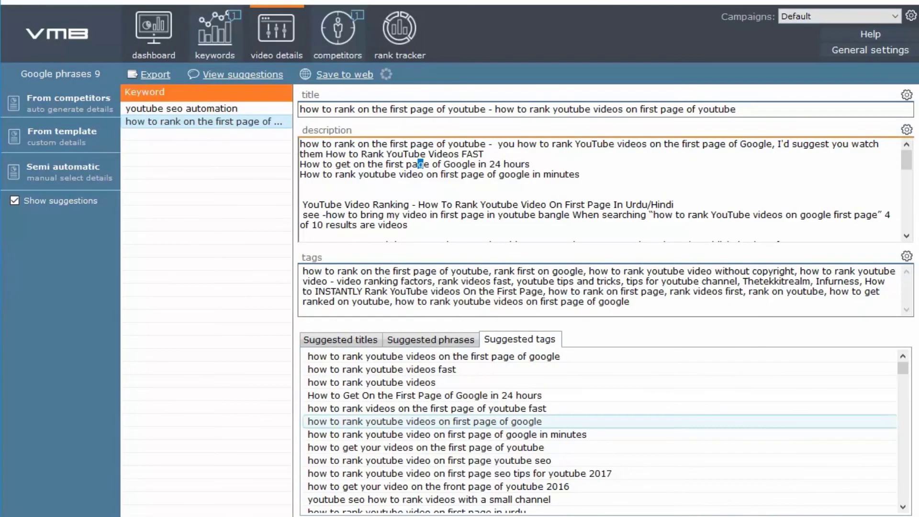
key("shift+Tab")
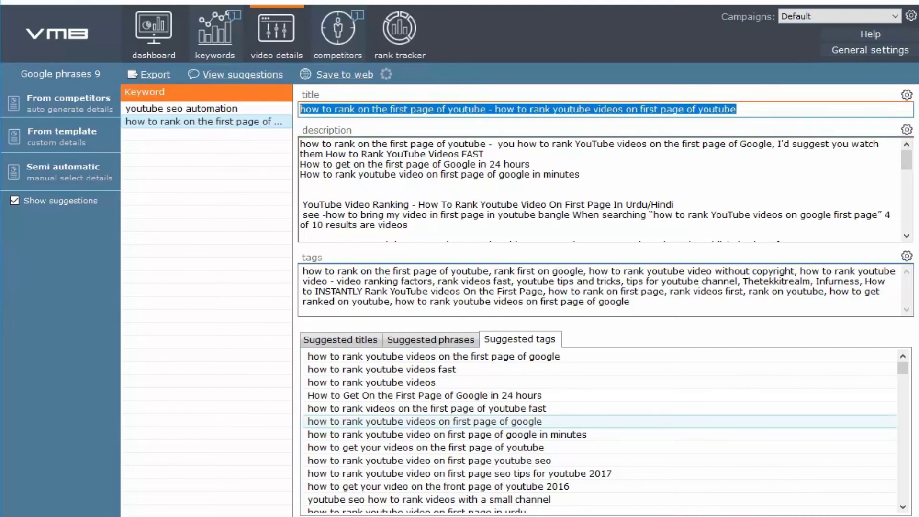